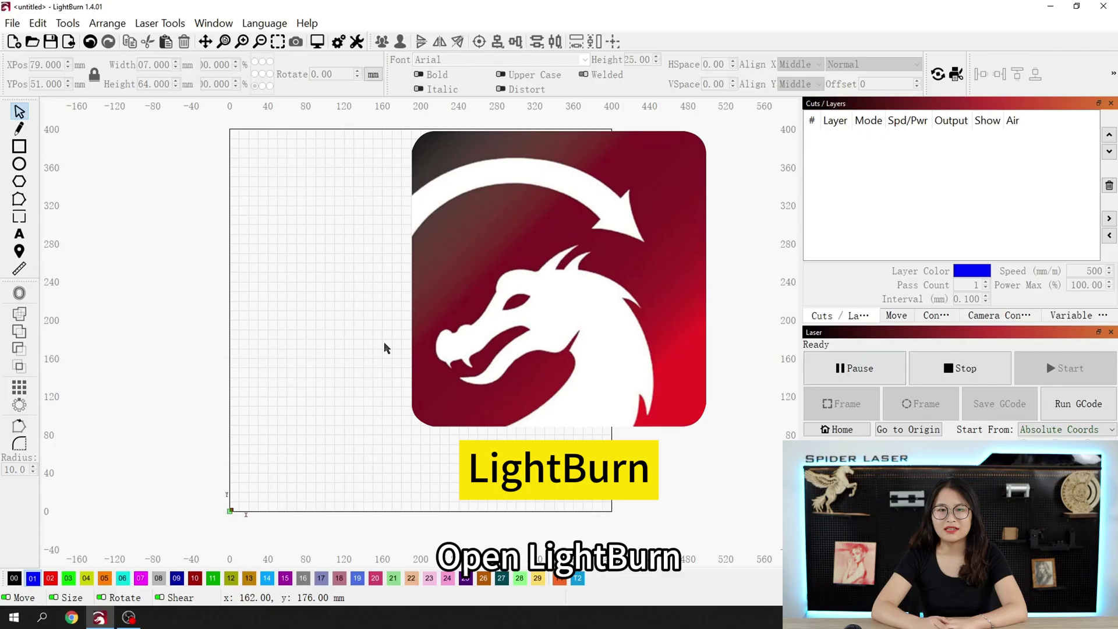
Step: Draw a roughly 155 × 132 mm rectangle on layer 01, then return to the Select tool
{"action": "left_click", "coordinate": [19, 147]}
{"action": "mouse_move", "coordinate": [301, 320]}
{"action": "left_mouse_down"}
{"action": "mouse_move", "coordinate": [326, 357]}
{"action": "mouse_move", "coordinate": [450, 448]}
{"action": "left_mouse_up"}
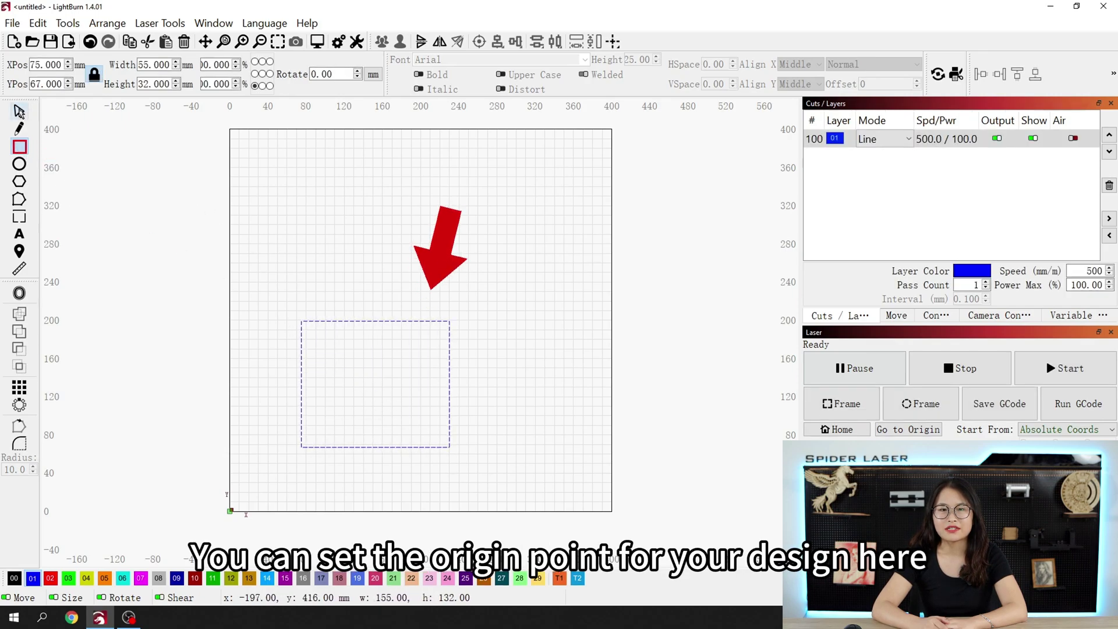
{"action": "left_click", "coordinate": [19, 111]}
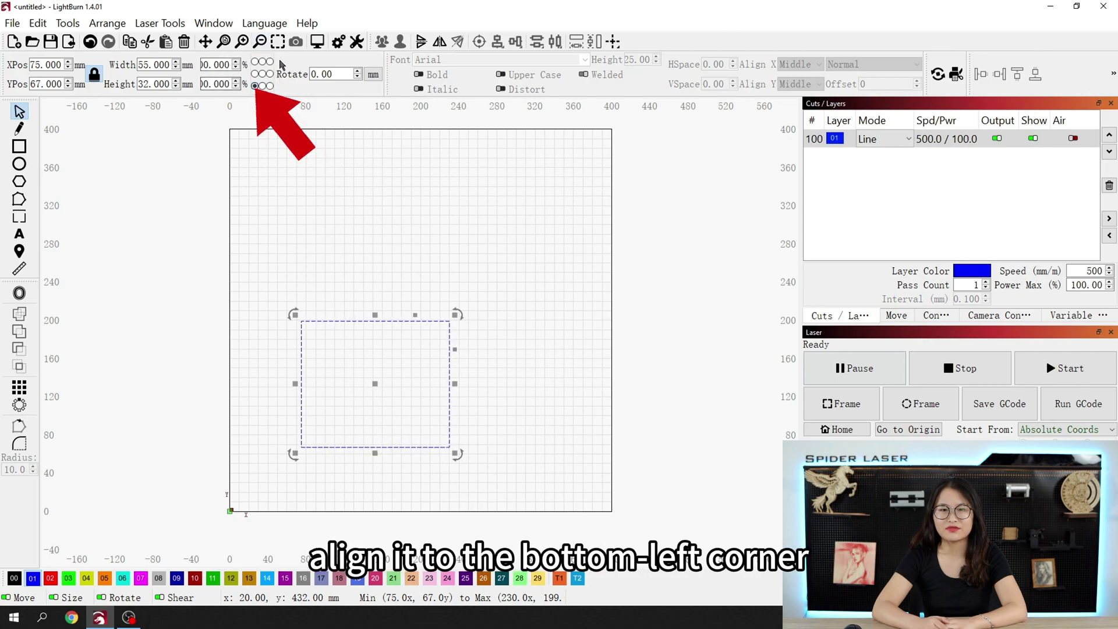
Step: Position the rectangle at XPos 2 and YPos 2 mm near the workspace origin
{"action": "left_click_drag", "start_coordinate": [375, 386], "coordinate": [318, 444]}
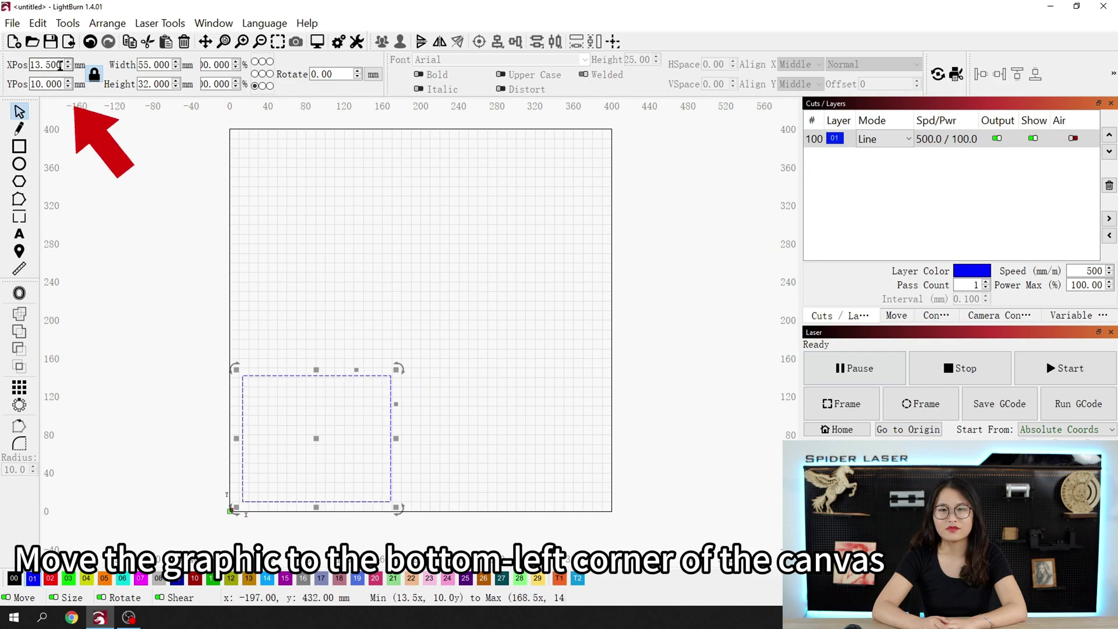
{"action": "left_click_drag", "start_coordinate": [63, 65], "coordinate": [27, 69]}
{"action": "type", "text": "2"}
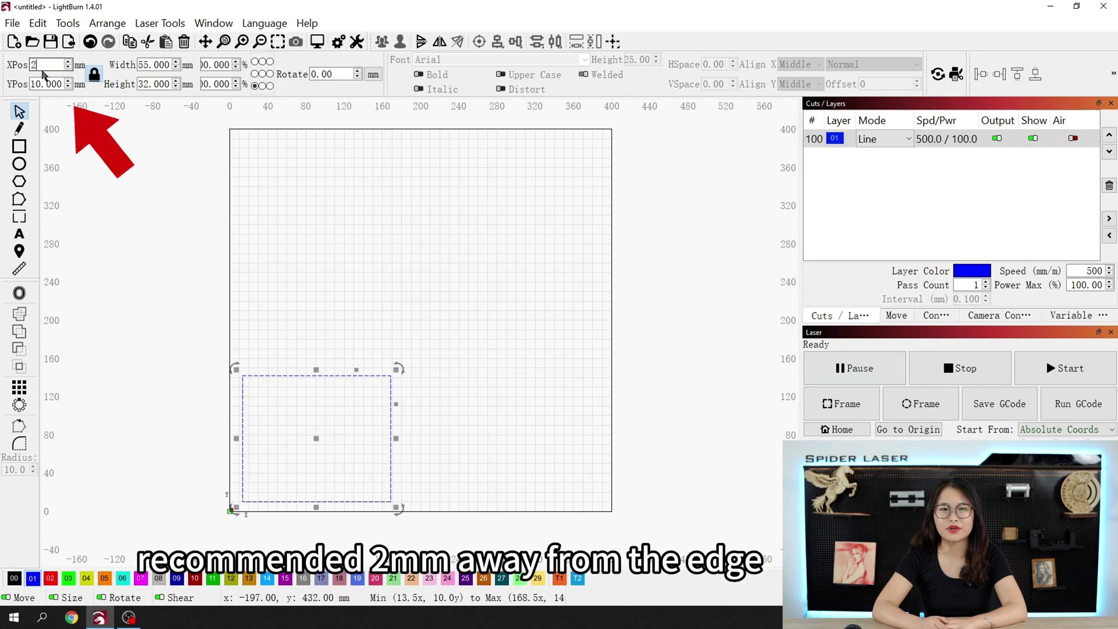
{"action": "key", "text": "Tab"}
{"action": "type", "text": "2"}
{"action": "key", "text": "Return"}
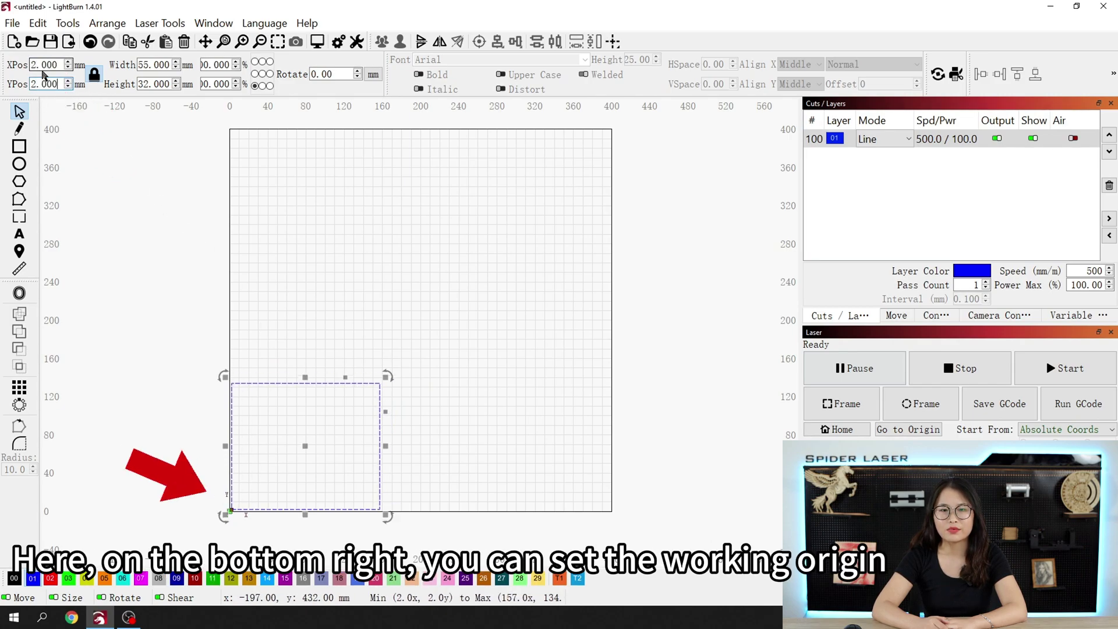
{"action": "left_click", "coordinate": [424, 317]}
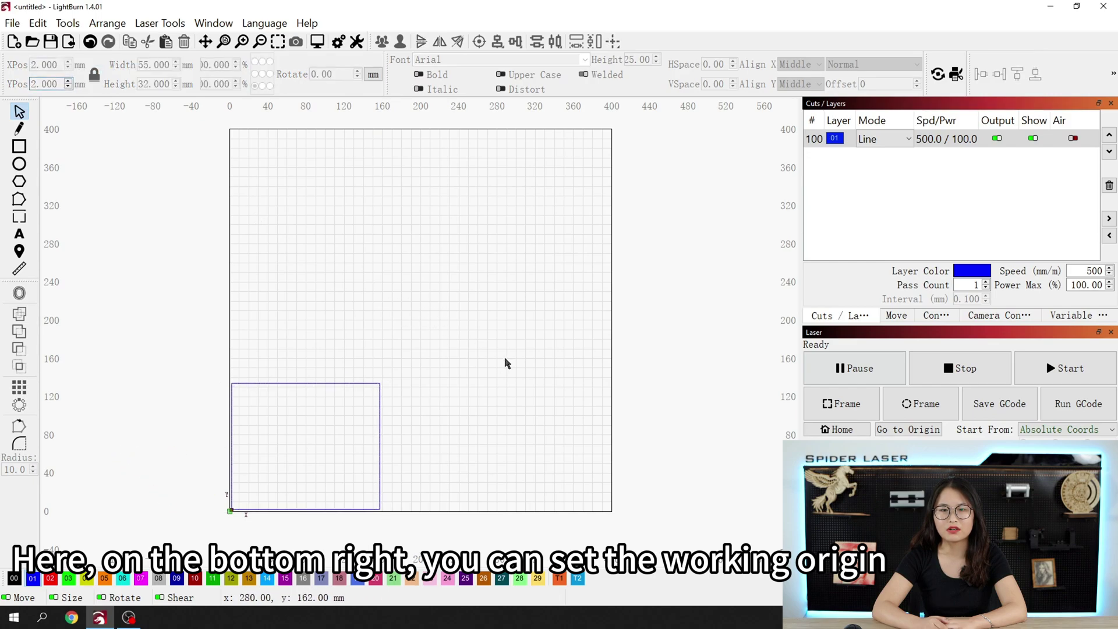
Step: Check the job start position options, show the Move controls and send the design to the laser
{"action": "left_click", "coordinate": [1048, 432]}
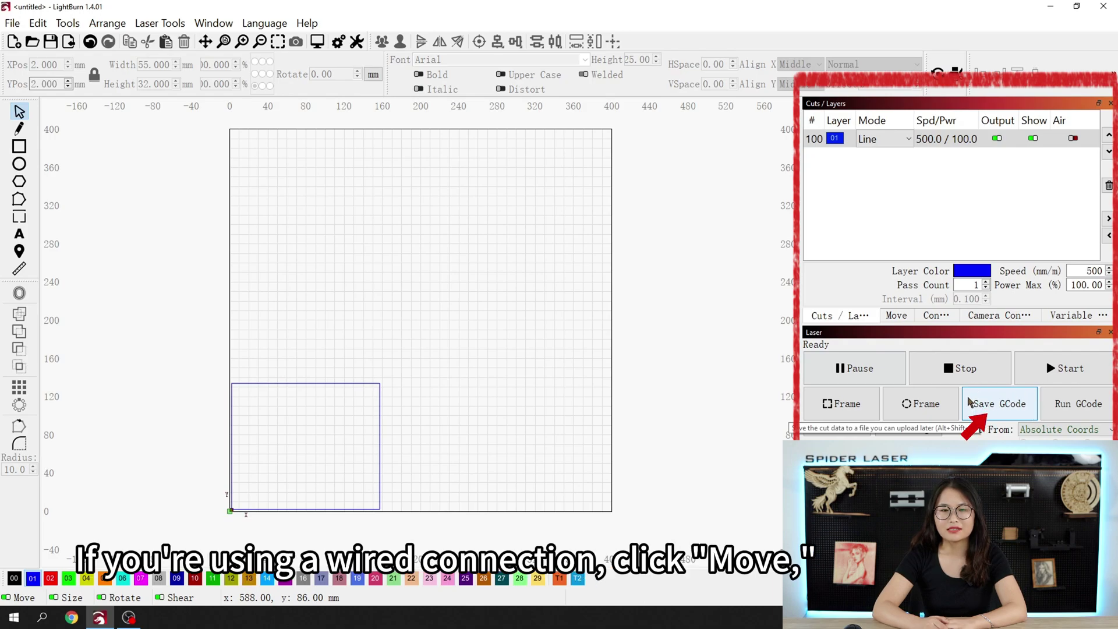
{"action": "left_click", "coordinate": [896, 318]}
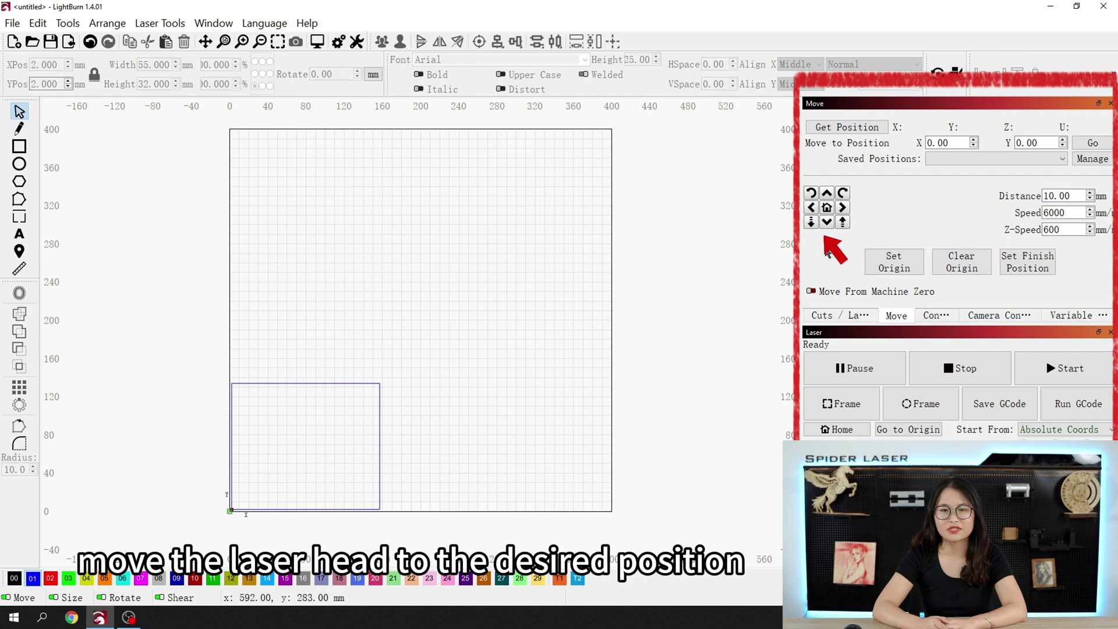
{"action": "left_click", "coordinate": [894, 262]}
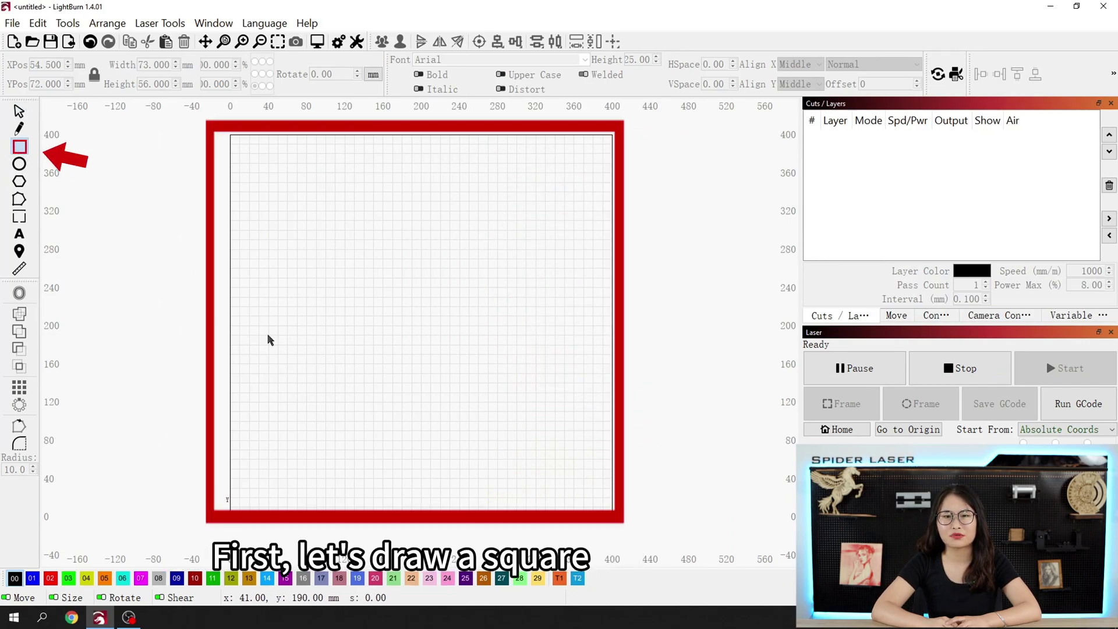
Step: Draw a black rectangle on layer 00 on the canvas's left side
{"action": "left_click_drag", "start_coordinate": [243, 311], "coordinate": [384, 460]}
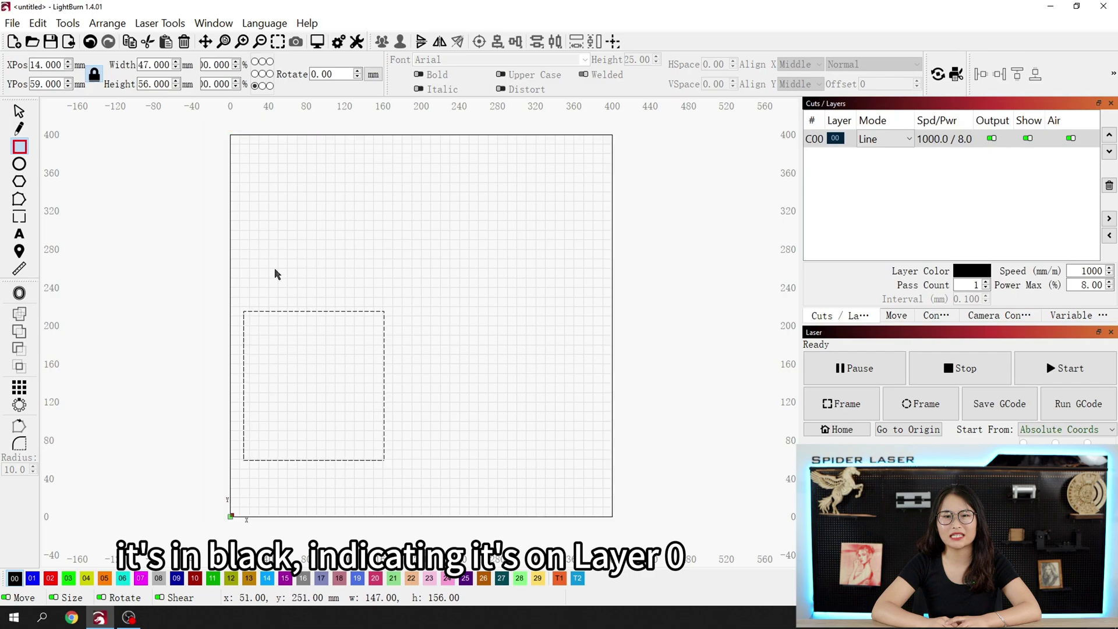
{"action": "left_click", "coordinate": [19, 111]}
{"action": "left_click", "coordinate": [362, 244]}
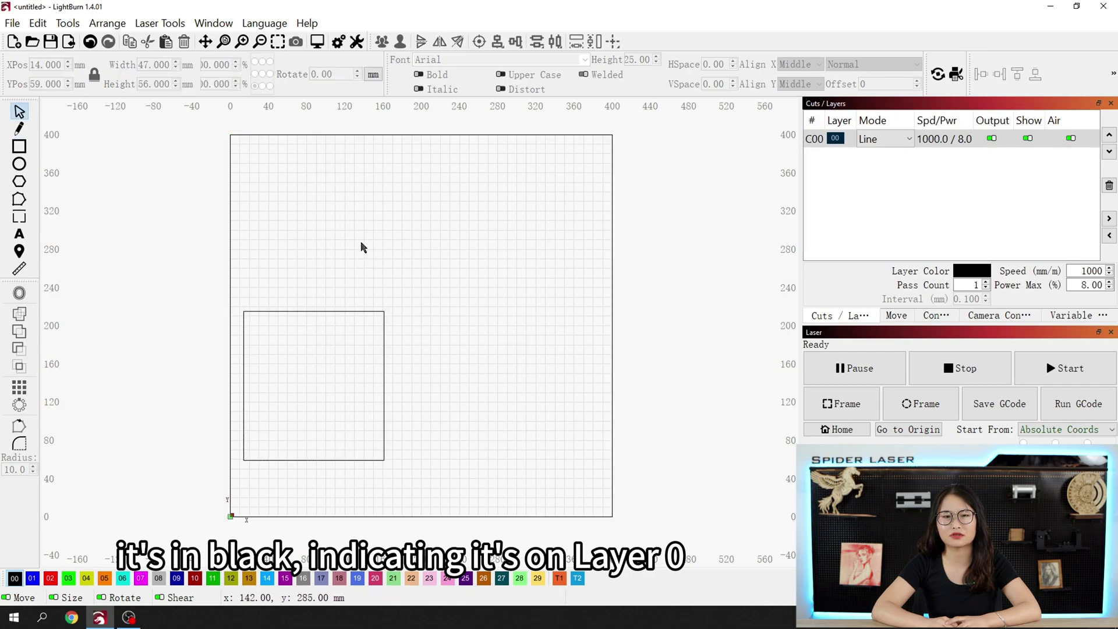
Step: Draw a blue circle on layer 01 to the right of the rectangle
{"action": "left_click", "coordinate": [33, 579]}
{"action": "key", "text": "e"}
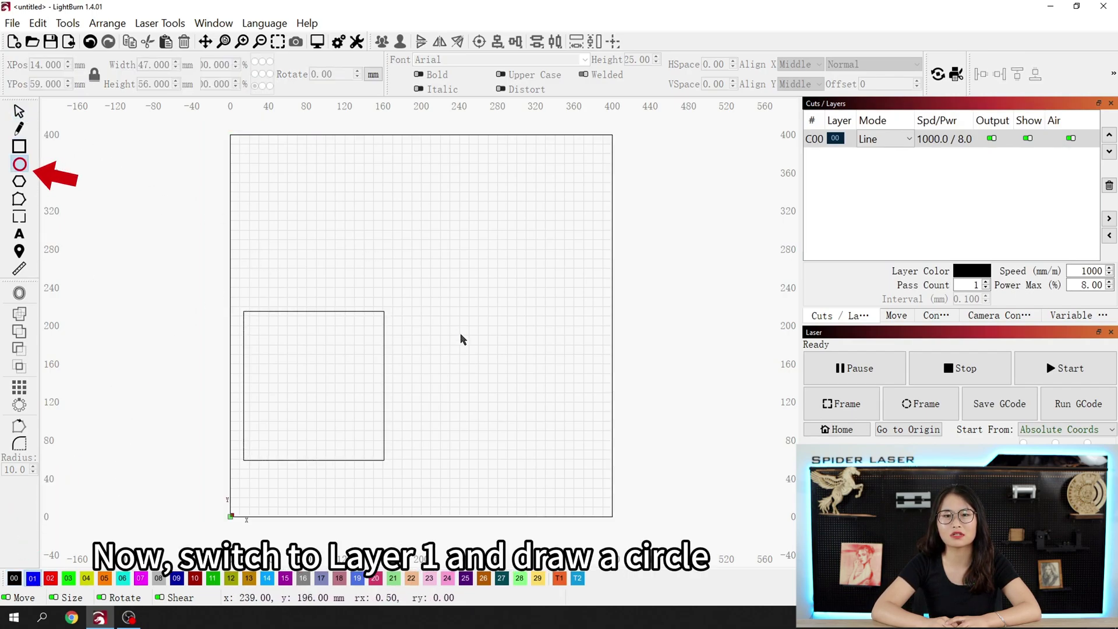
{"action": "left_click_drag", "start_coordinate": [458, 330], "coordinate": [590, 460]}
{"action": "key", "text": "Escape"}
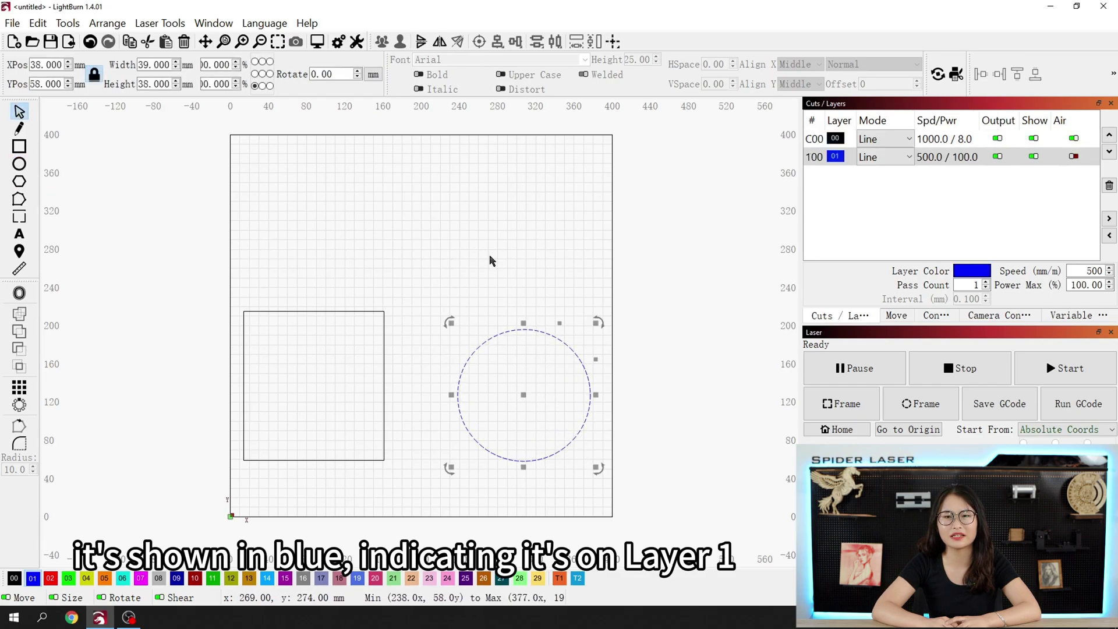
{"action": "left_click", "coordinate": [493, 259]}
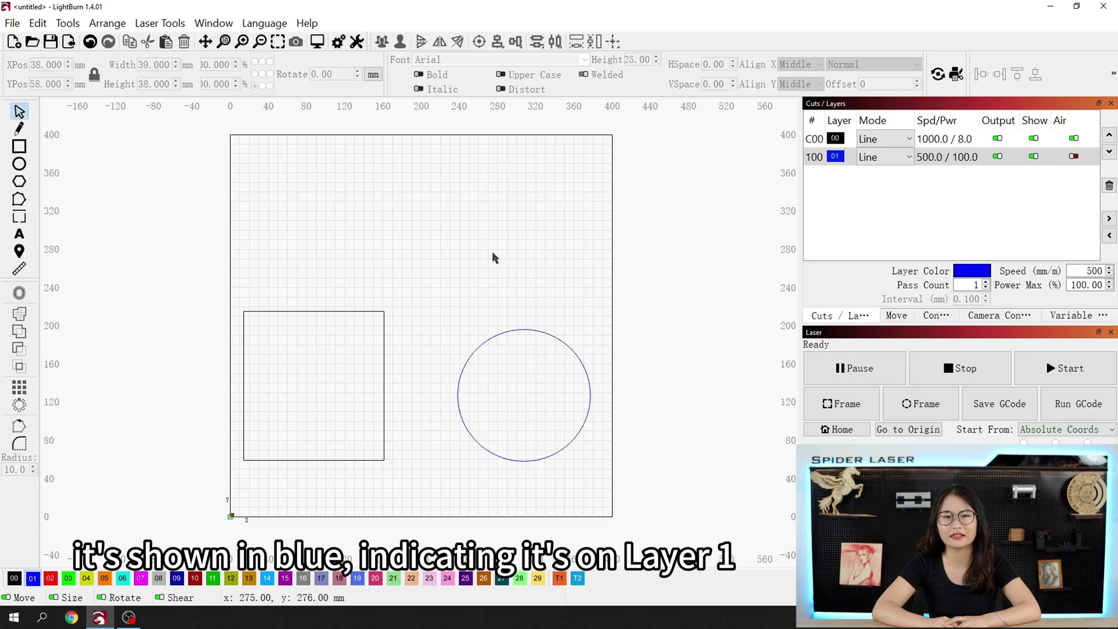
Step: Inspect both layers and open layer 01's Cut Settings Editor showing 500 mm/min and 100% power
{"action": "left_click", "coordinate": [953, 142]}
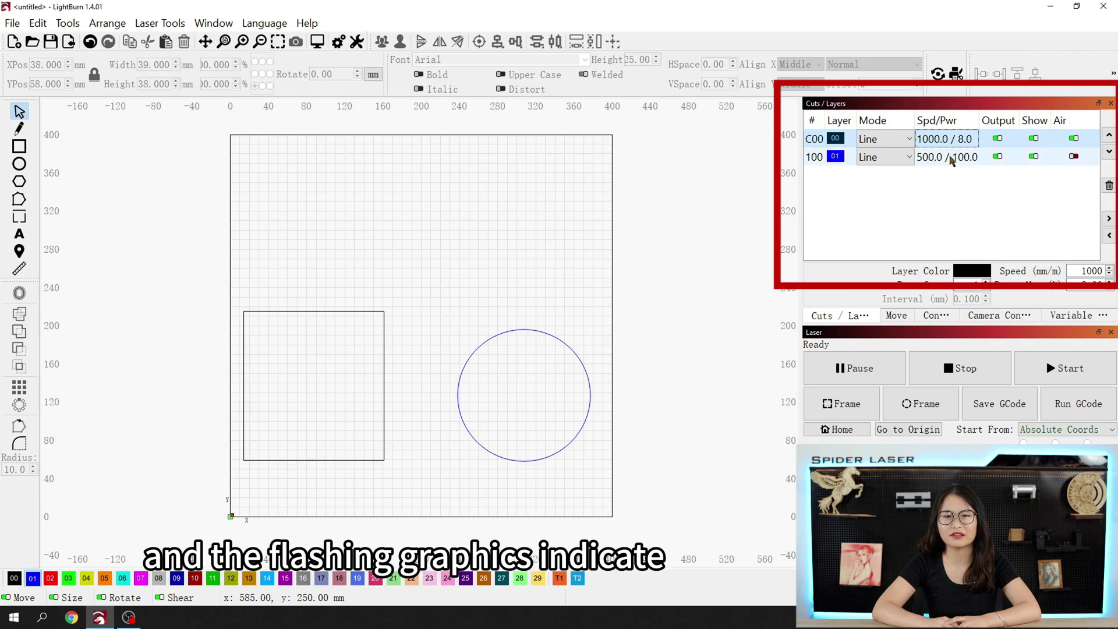
{"action": "left_click", "coordinate": [952, 157]}
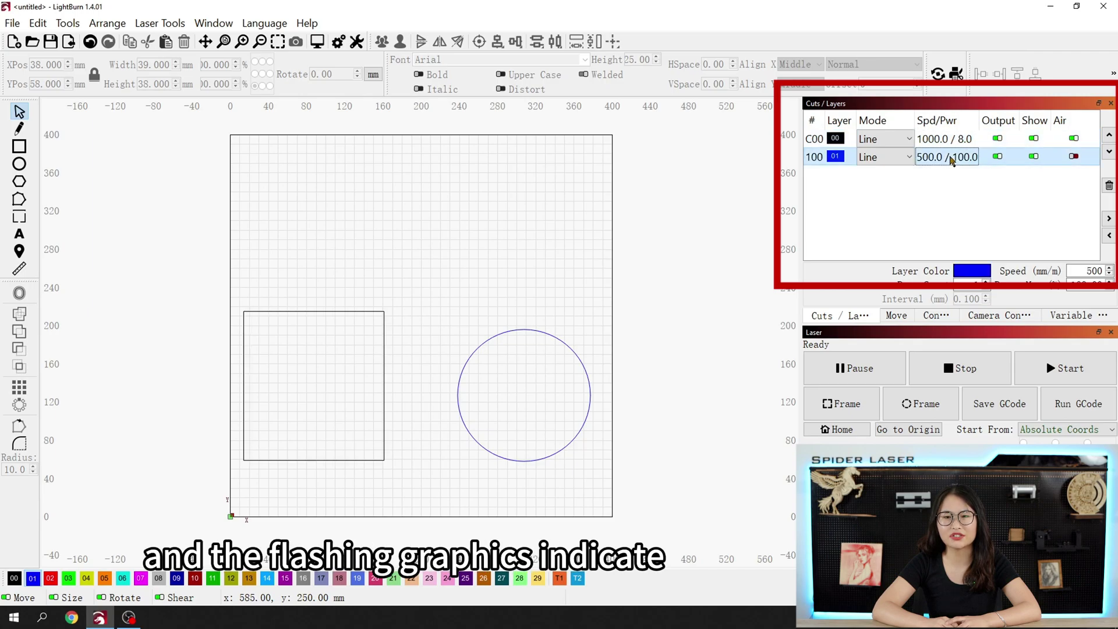
{"action": "left_click", "coordinate": [584, 257]}
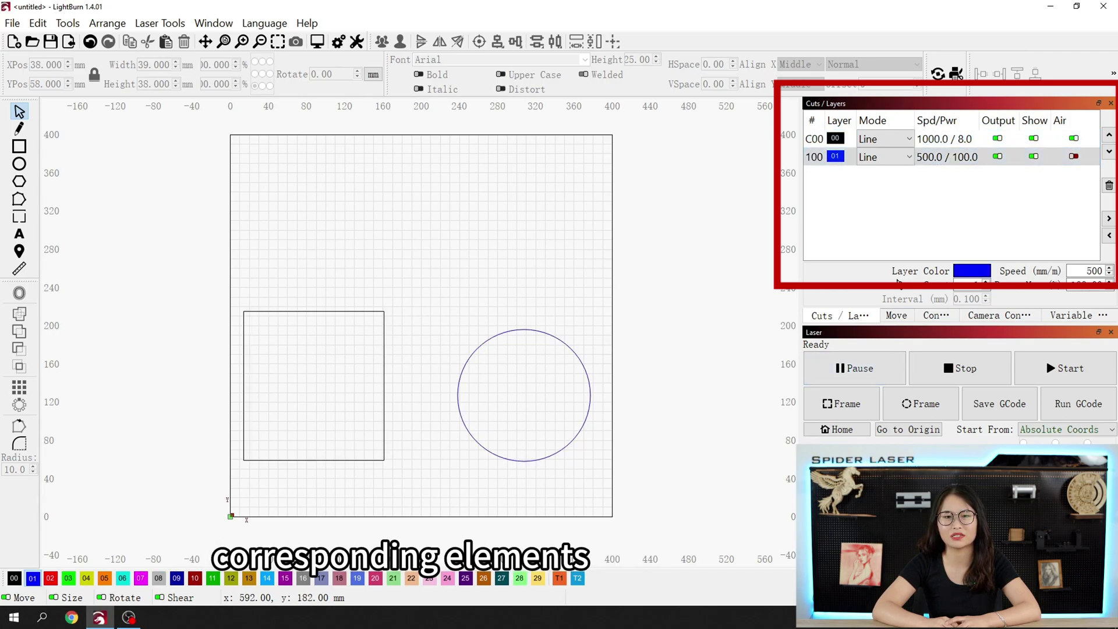
{"action": "double_click", "coordinate": [944, 138]}
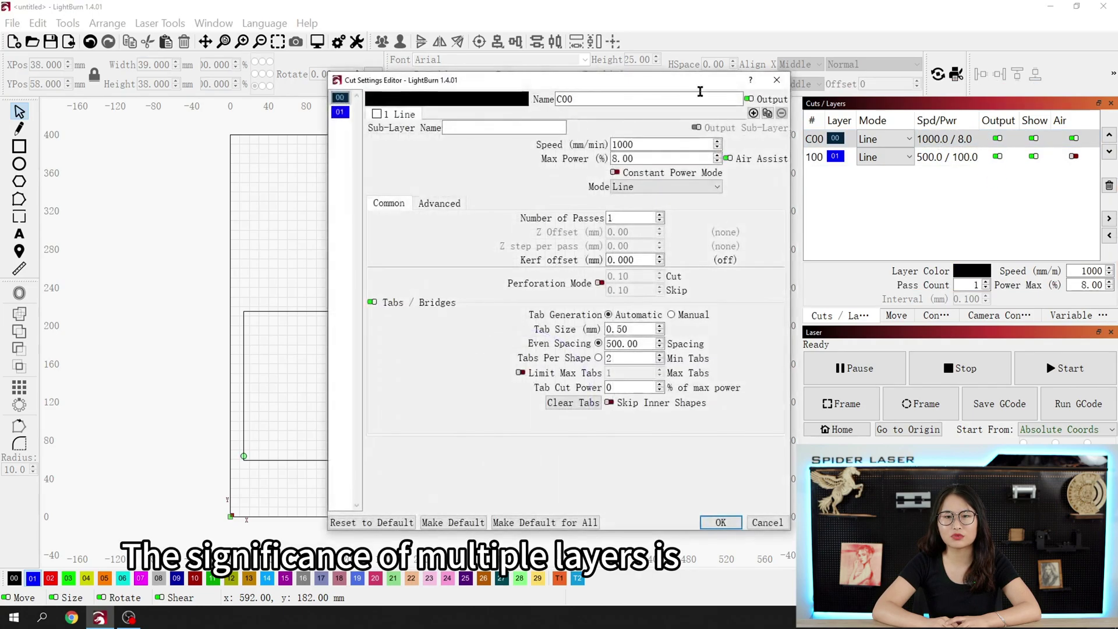
{"action": "double_click", "coordinate": [961, 158]}
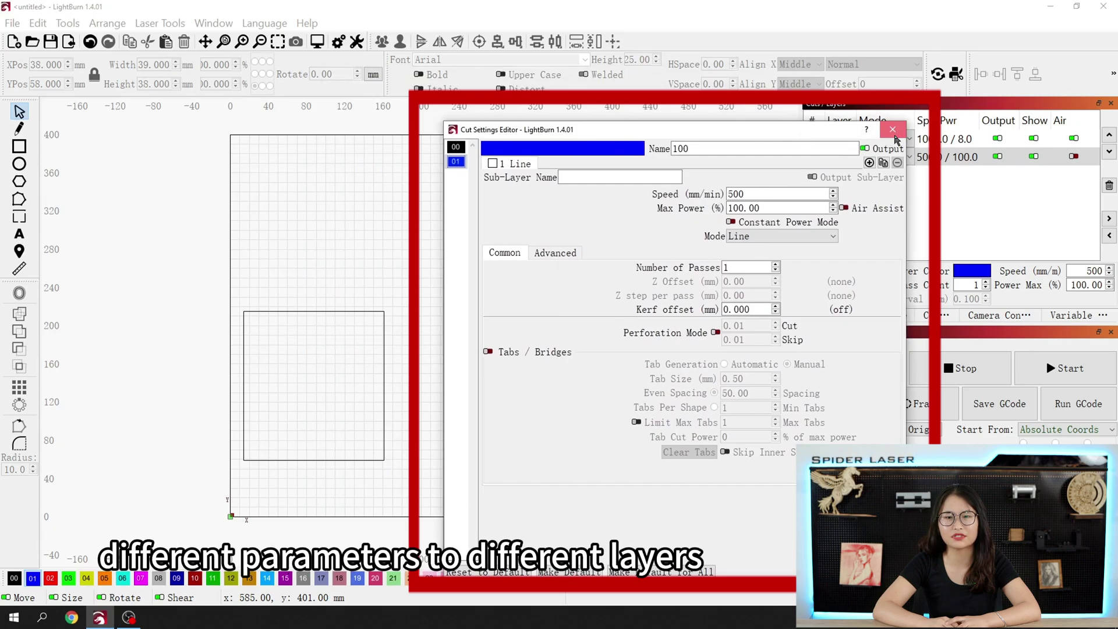
Step: Close the Cut Settings Editor and move both the square and circle onto layer 00
{"action": "left_click", "coordinate": [893, 132]}
{"action": "left_click_drag", "start_coordinate": [182, 243], "coordinate": [654, 524]}
{"action": "left_click", "coordinate": [13, 579]}
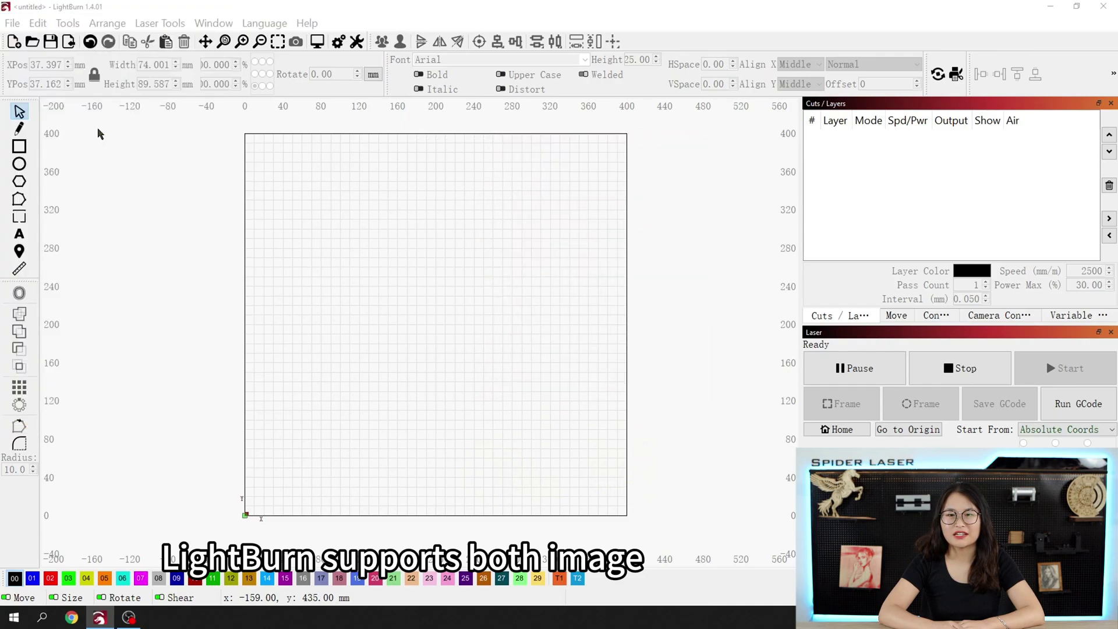
Step: Import the 1.png Spider X1 logo as an image layer
{"action": "left_click", "coordinate": [602, 407]}
{"action": "left_click", "coordinate": [604, 418]}
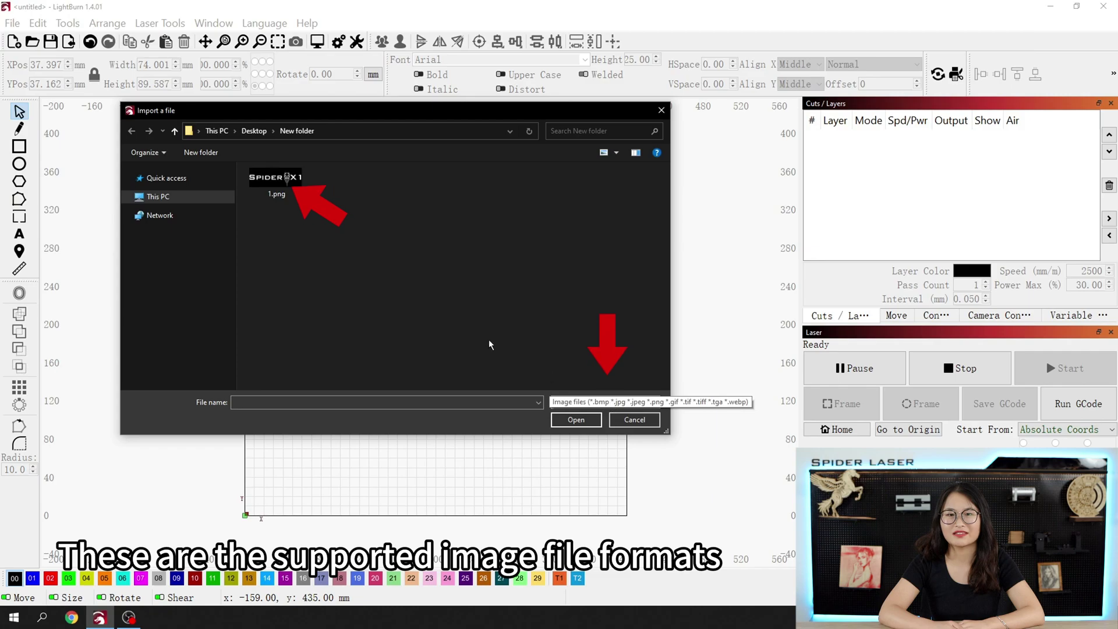
{"action": "double_click", "coordinate": [289, 194]}
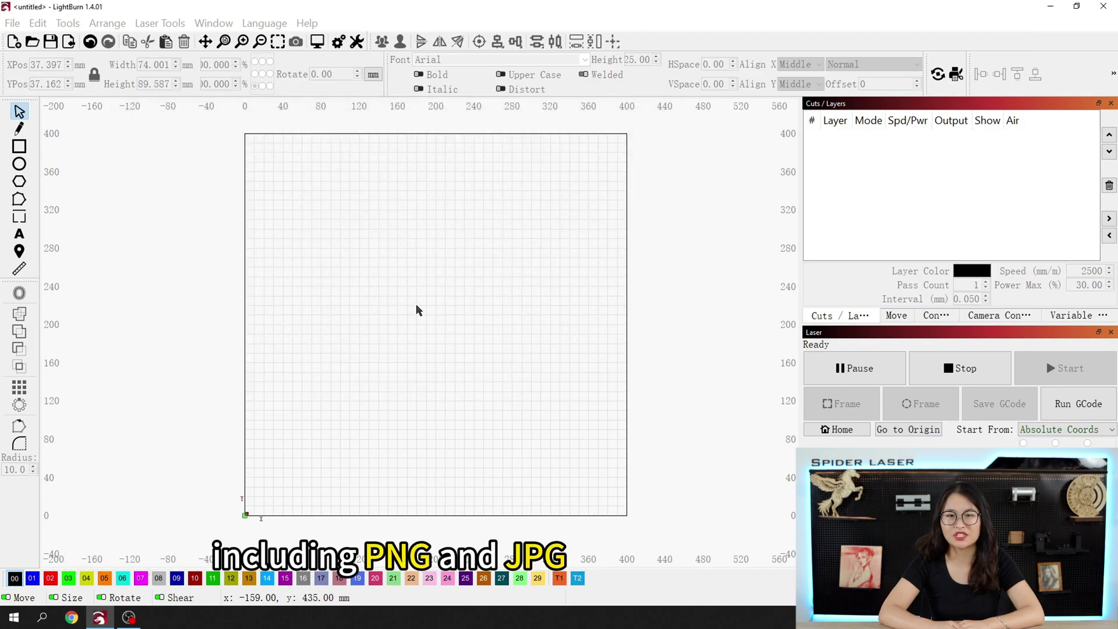
Step: Import the 2.dxf outline as a vector line layer
{"action": "left_click", "coordinate": [12, 24]}
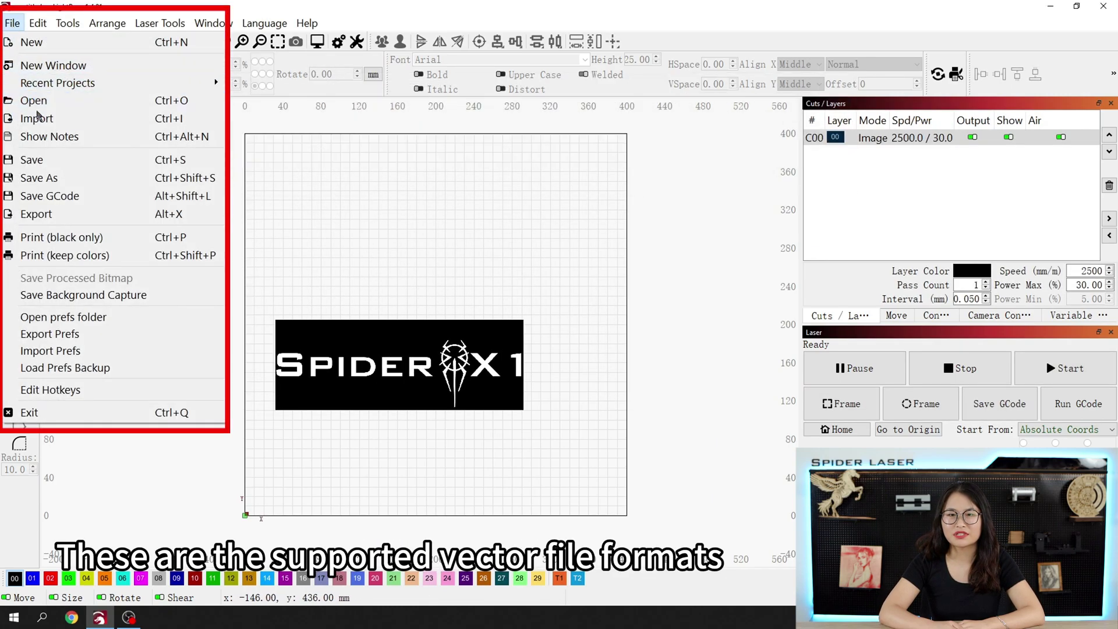
{"action": "left_click", "coordinate": [32, 118]}
{"action": "left_click", "coordinate": [606, 402]}
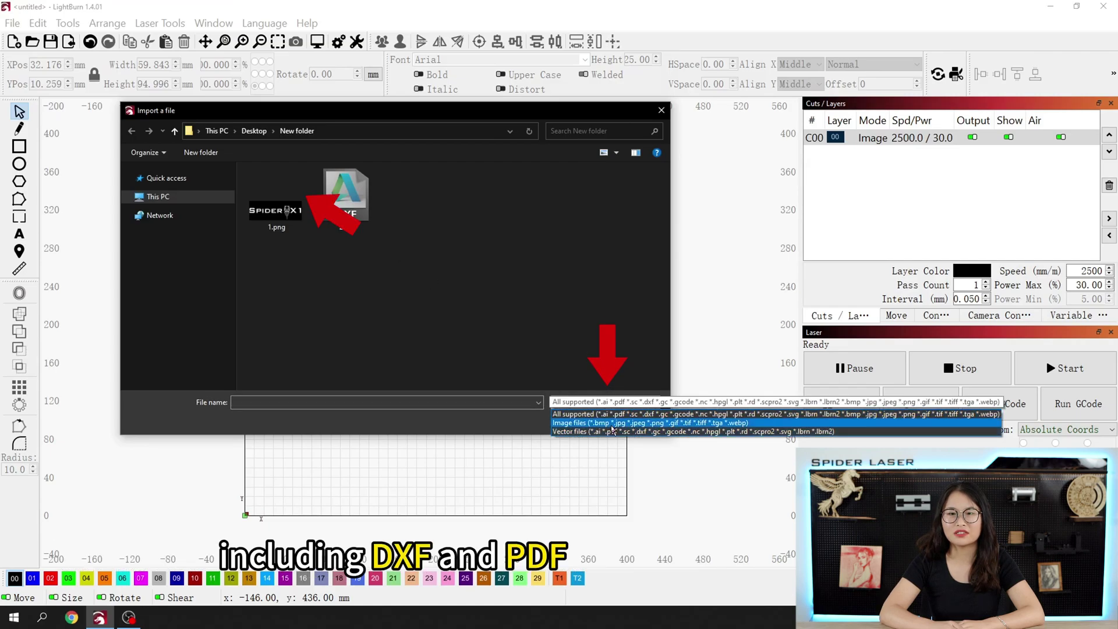
{"action": "left_click", "coordinate": [606, 431]}
{"action": "double_click", "coordinate": [277, 195]}
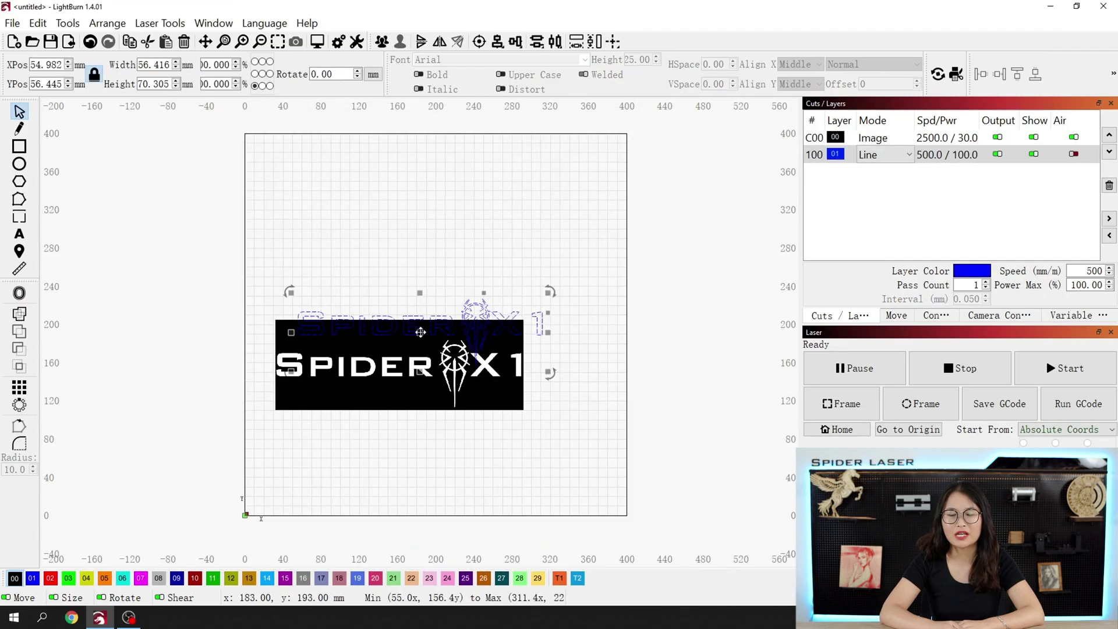
Step: Place the DXF outline below the logo image and review both layers' settings
{"action": "left_click_drag", "start_coordinate": [422, 327], "coordinate": [407, 457]}
{"action": "left_click", "coordinate": [586, 332]}
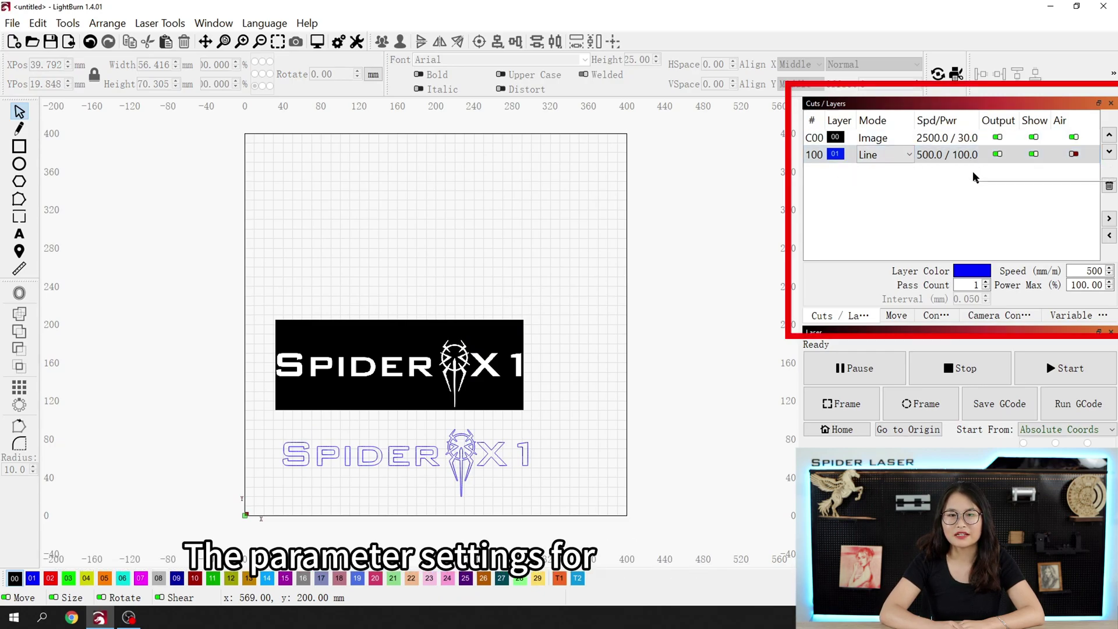
{"action": "left_click", "coordinate": [966, 140]}
{"action": "left_click", "coordinate": [968, 156]}
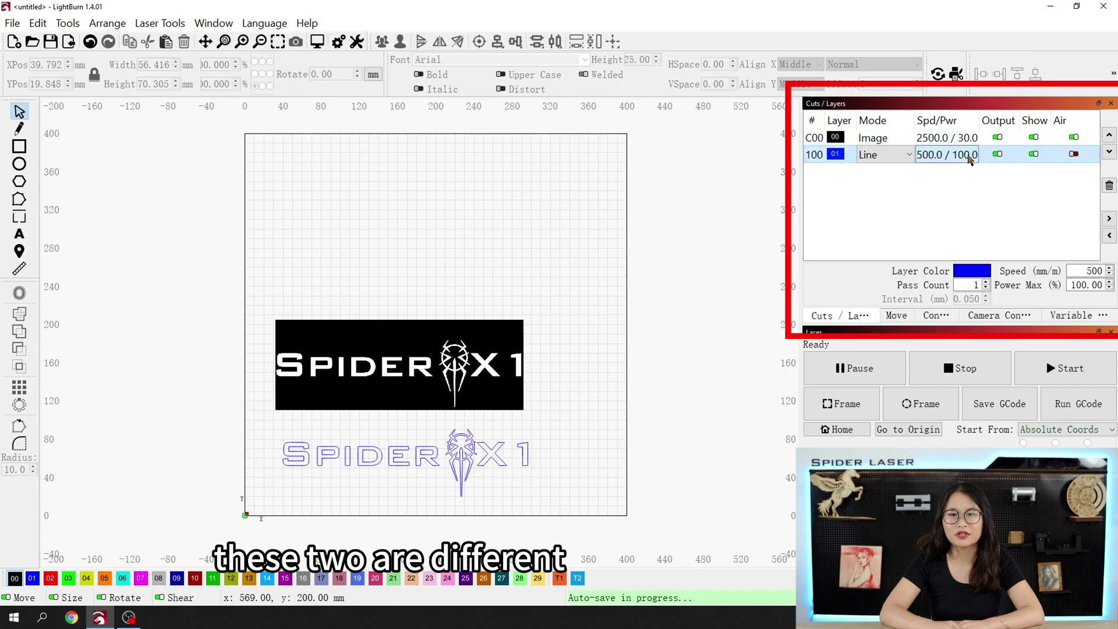
Step: Preview the full engraving job, about 3 h 22 min, scrubbing partway before closing it
{"action": "right_click", "coordinate": [551, 246]}
{"action": "left_click", "coordinate": [590, 453]}
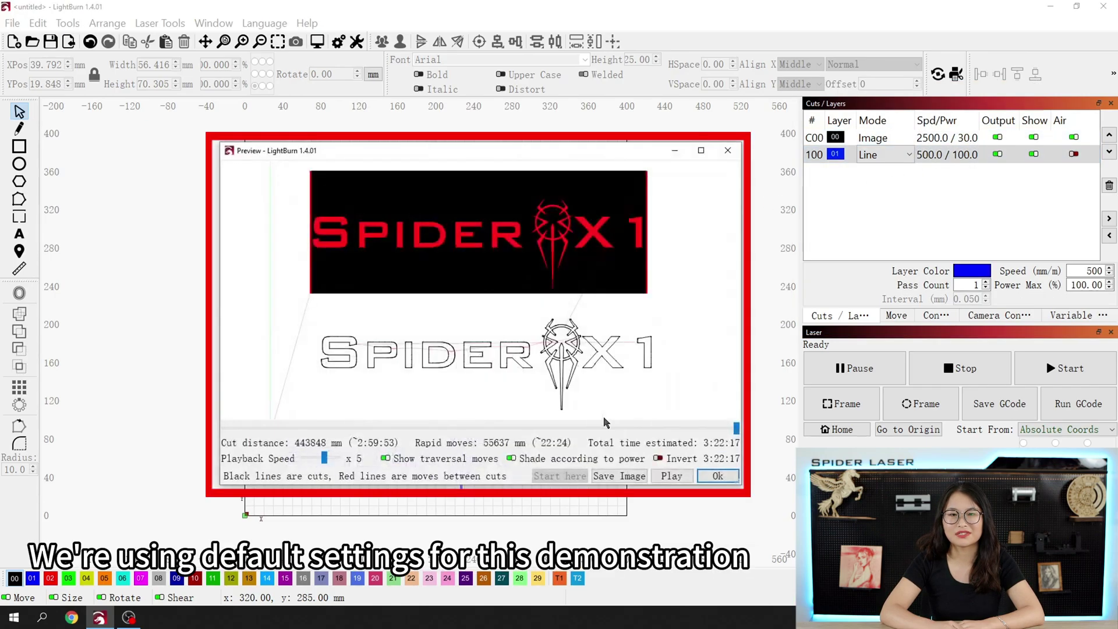
{"action": "mouse_move", "coordinate": [735, 434]}
{"action": "left_mouse_down"}
{"action": "mouse_move", "coordinate": [229, 435]}
{"action": "mouse_move", "coordinate": [384, 453]}
{"action": "mouse_move", "coordinate": [735, 448]}
{"action": "left_mouse_up"}
{"action": "left_click", "coordinate": [728, 150]}
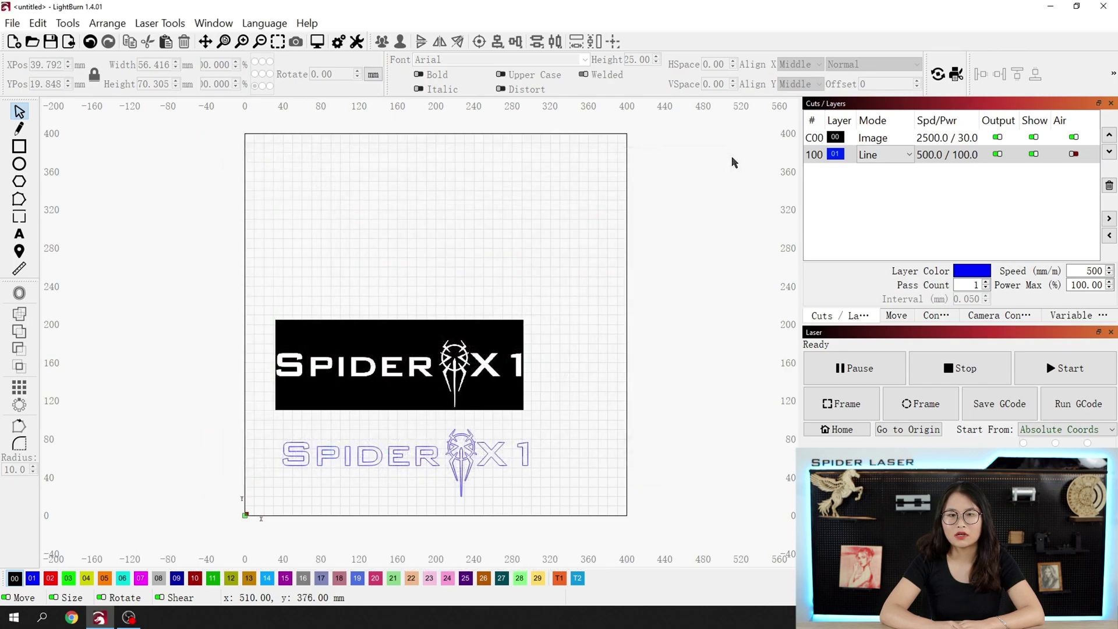
Step: Show the Move panel with jog controls at 10 mm distance and 6000 mm/min speed
{"action": "left_click", "coordinate": [897, 316]}
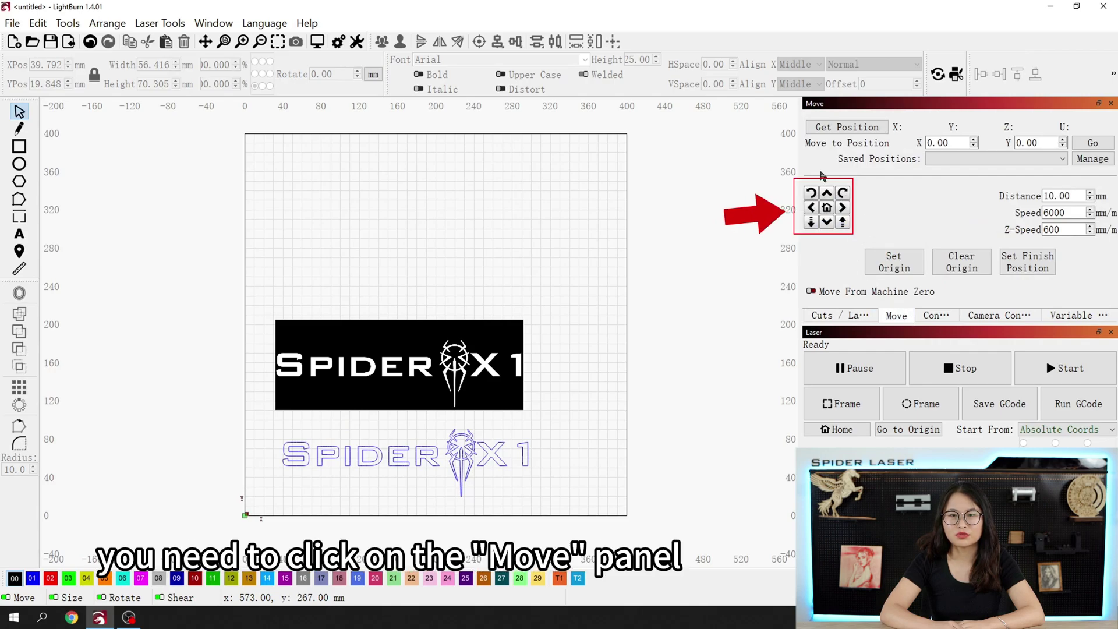